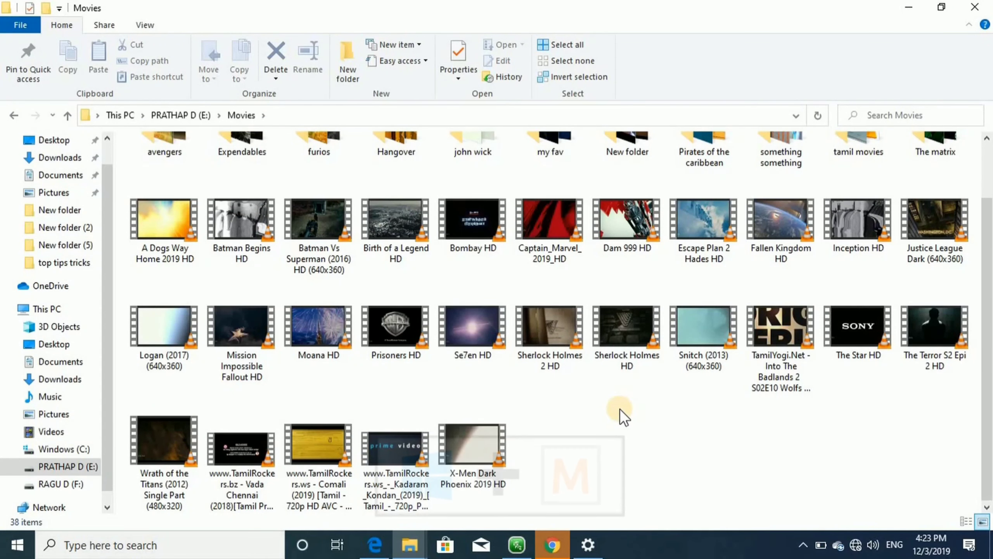
Minimize the Movies window and every other window with Windows+M to show the desktop.
key(super+m)
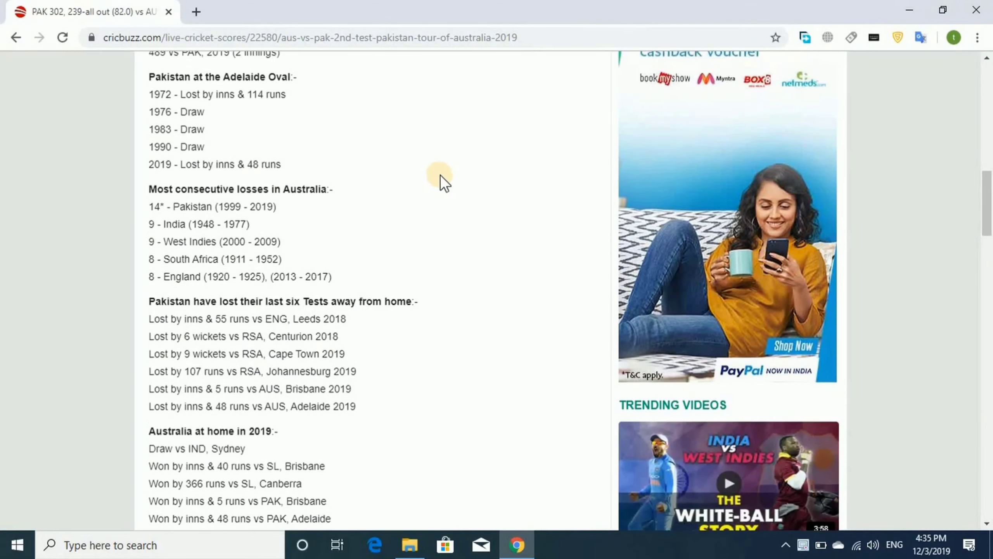
Scroll down the Cricbuzz match report, then lock the PC with Windows+L.
scroll(449, 172, down, 5)
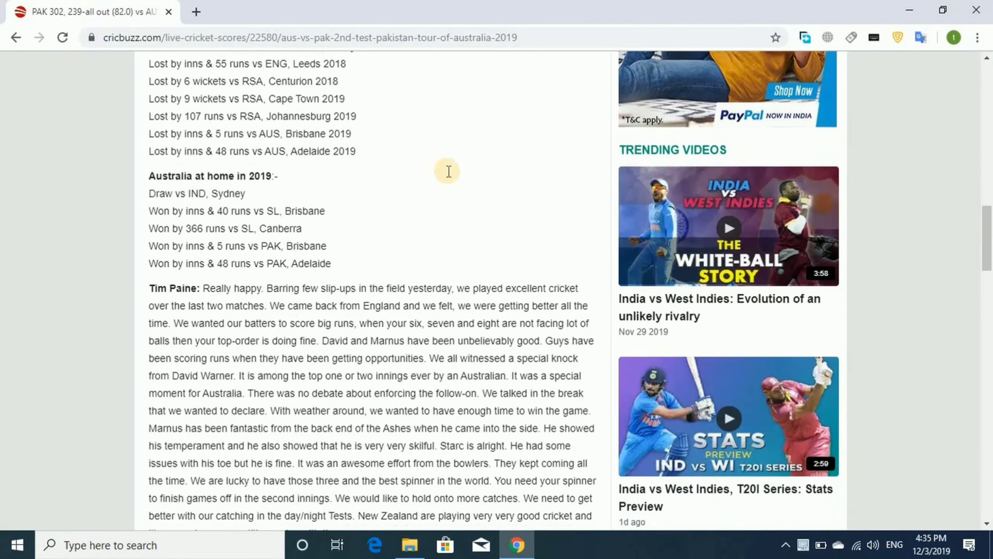
scroll(449, 171, down, 6)
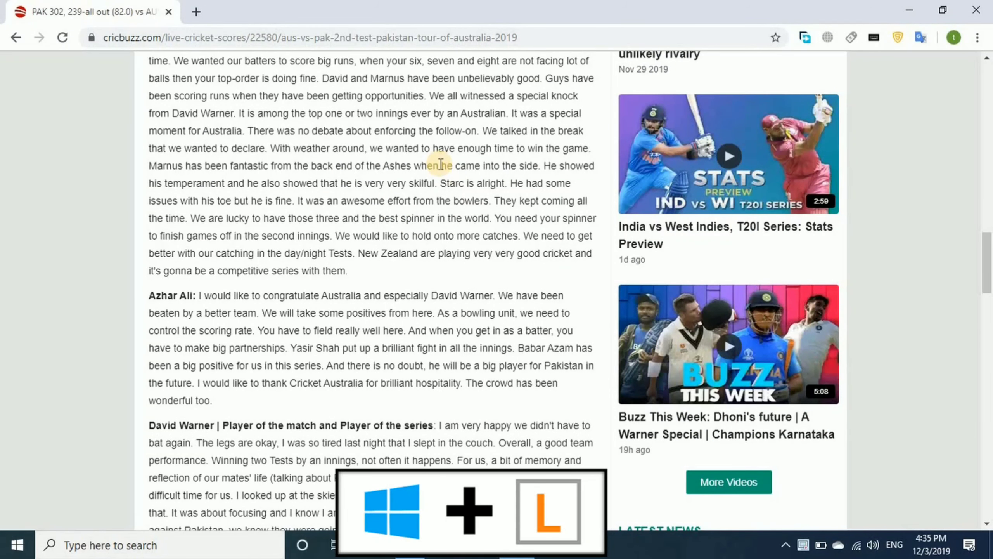
key(super+l)
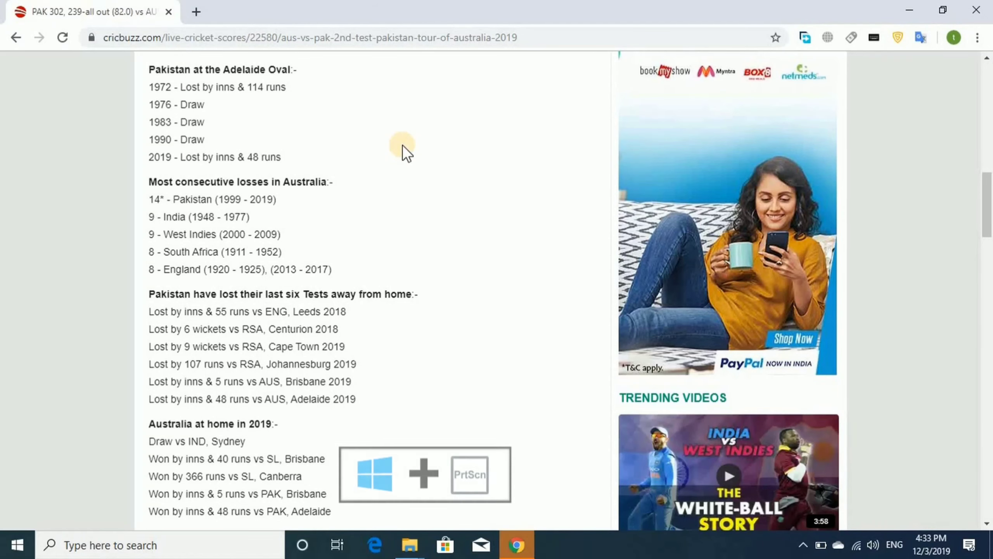
Capture Windows+PrtScn screenshots of the Chrome page and of the desktop after minimizing Chrome.
key(super+Print)
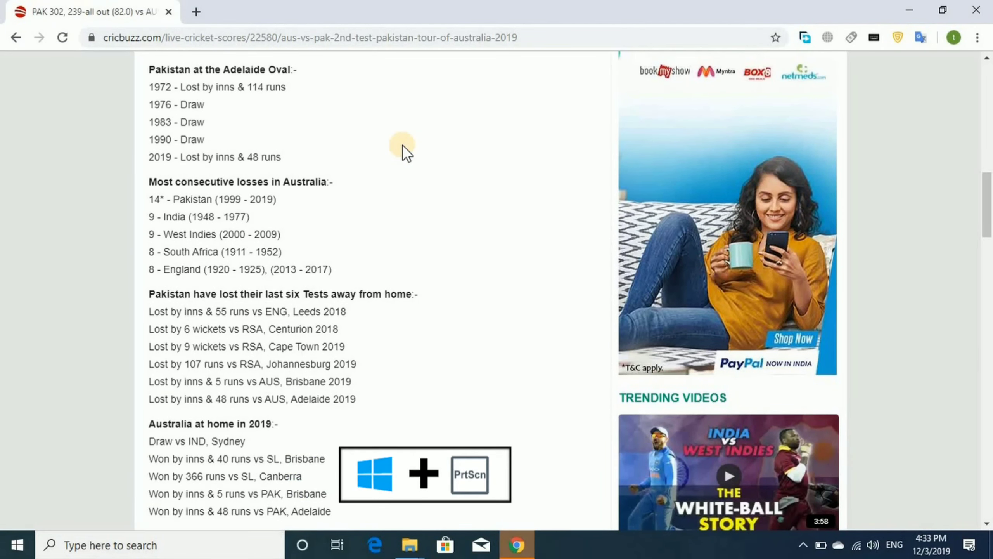
click(909, 10)
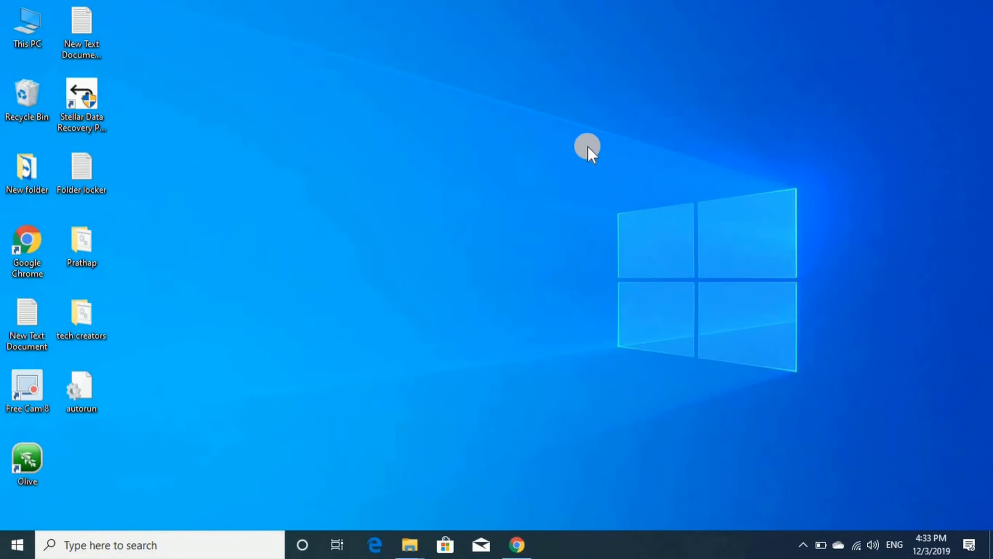
key(super+Print)
Open Pictures > Screenshots and view Screenshot (37) and Screenshot (38) in Photos.
double_click(33, 32)
click(72, 214)
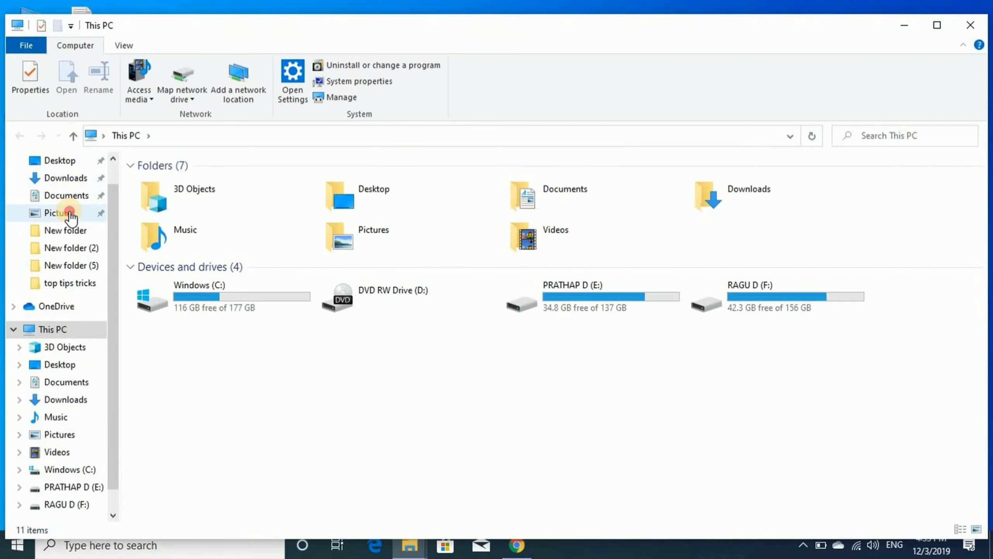
double_click(411, 208)
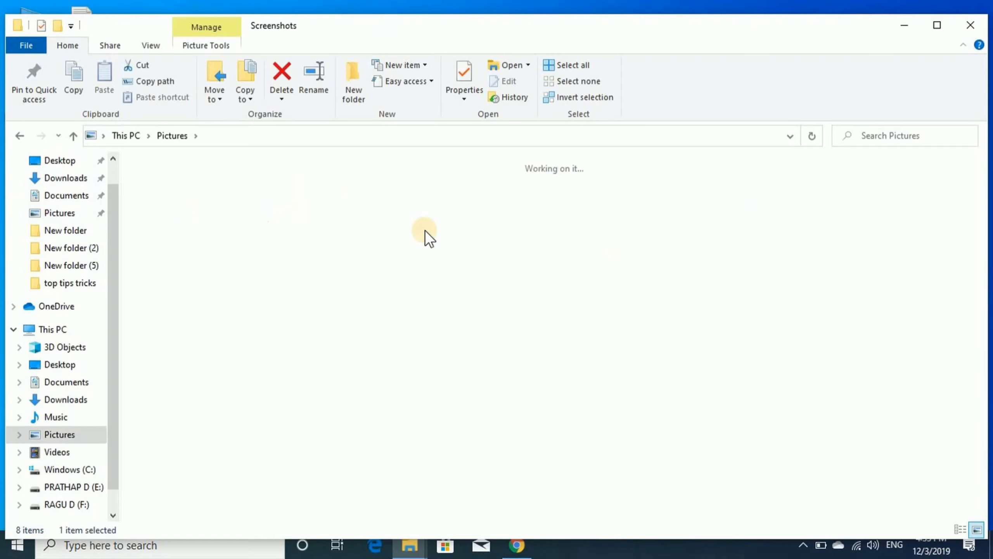
double_click(485, 496)
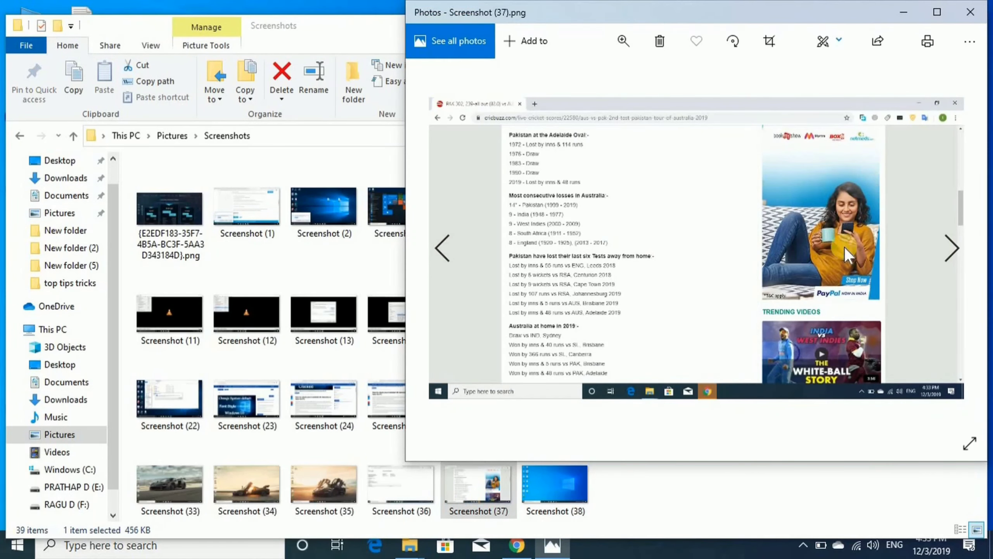
click(952, 250)
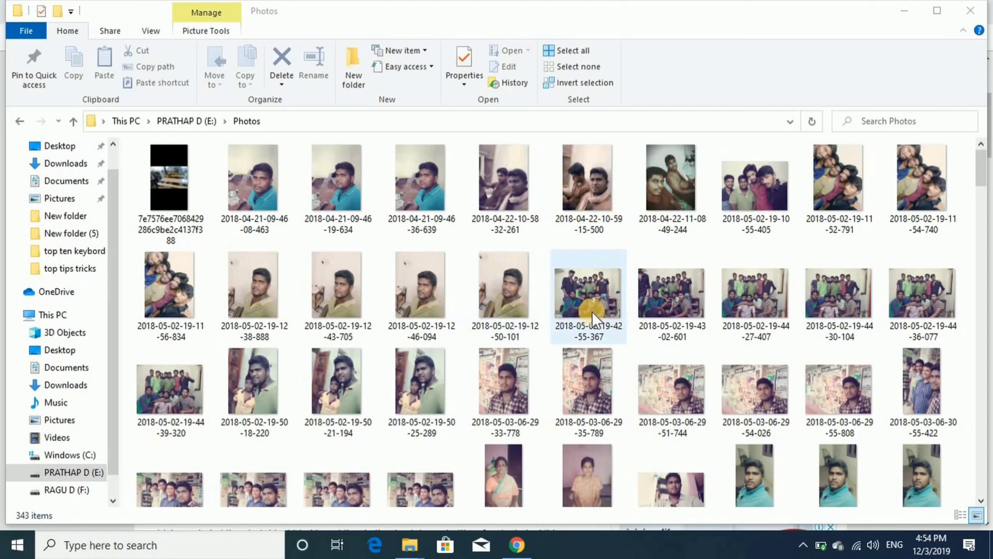
click(525, 324)
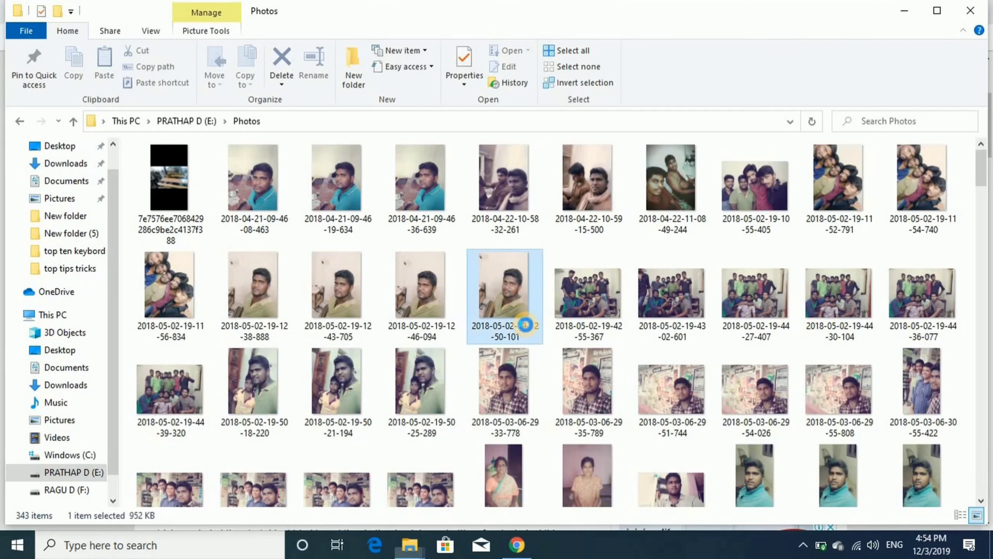
key(F2)
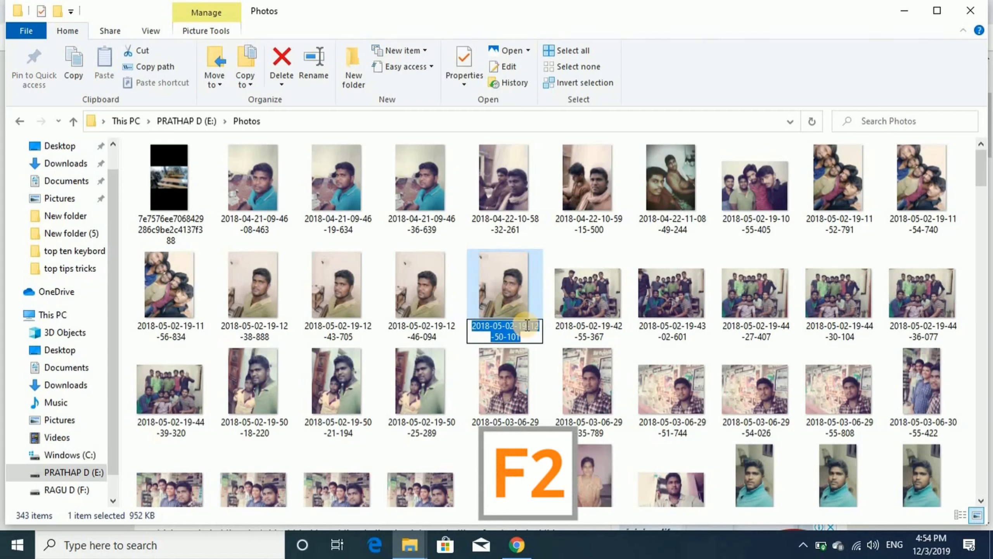
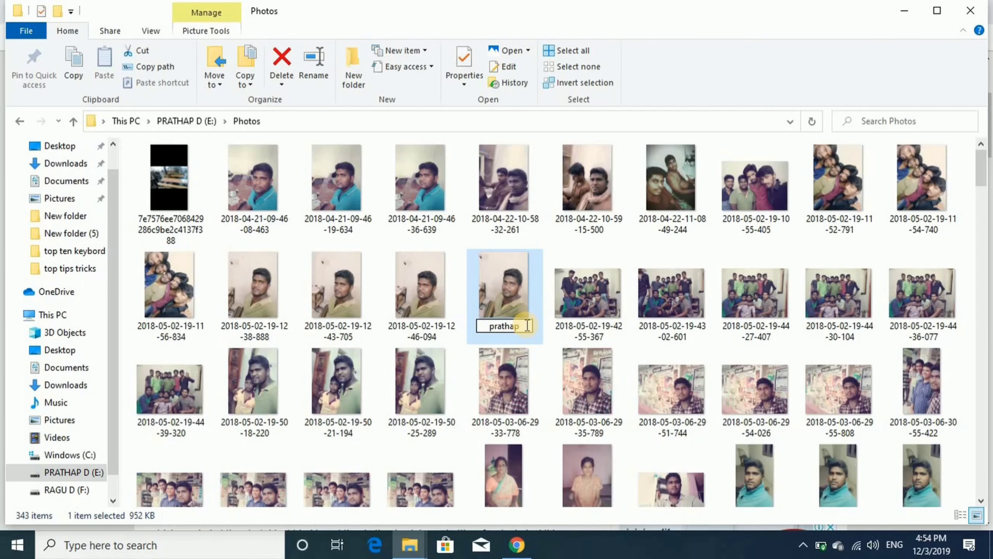
key(Return)
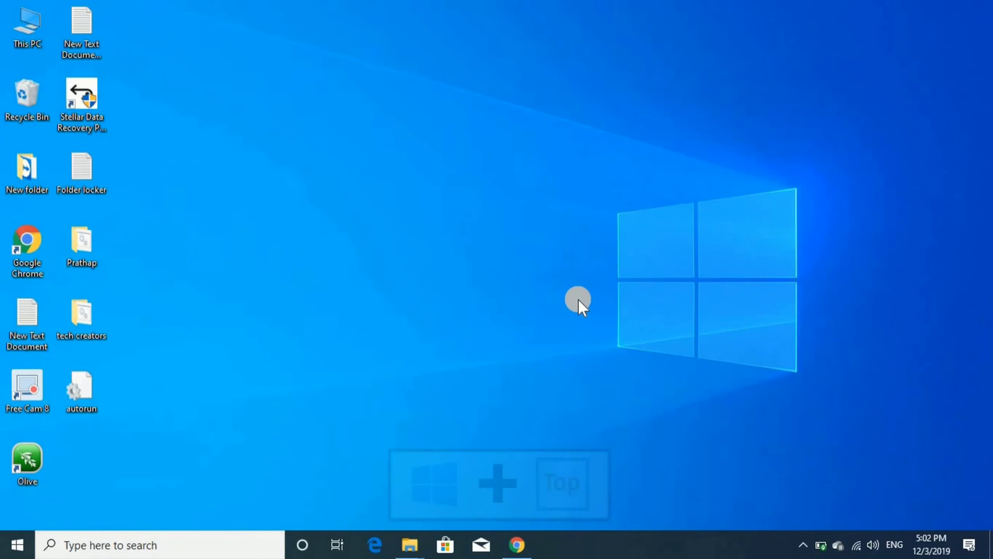
Create a new virtual desktop with Ctrl+Windows+D and switch to Desktop 2.
key(super+Tab)
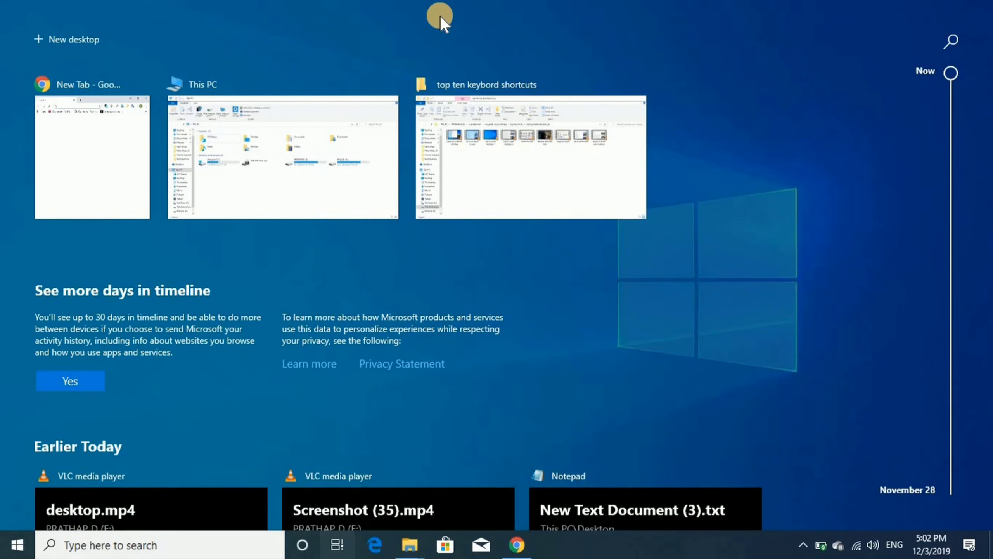
key(ctrl+super+d)
key(super+Tab)
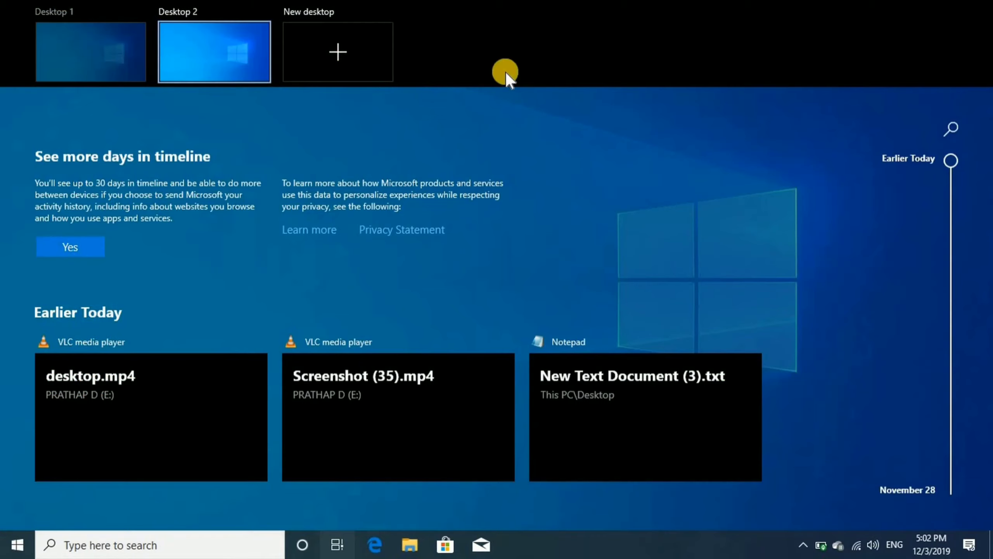
click(185, 56)
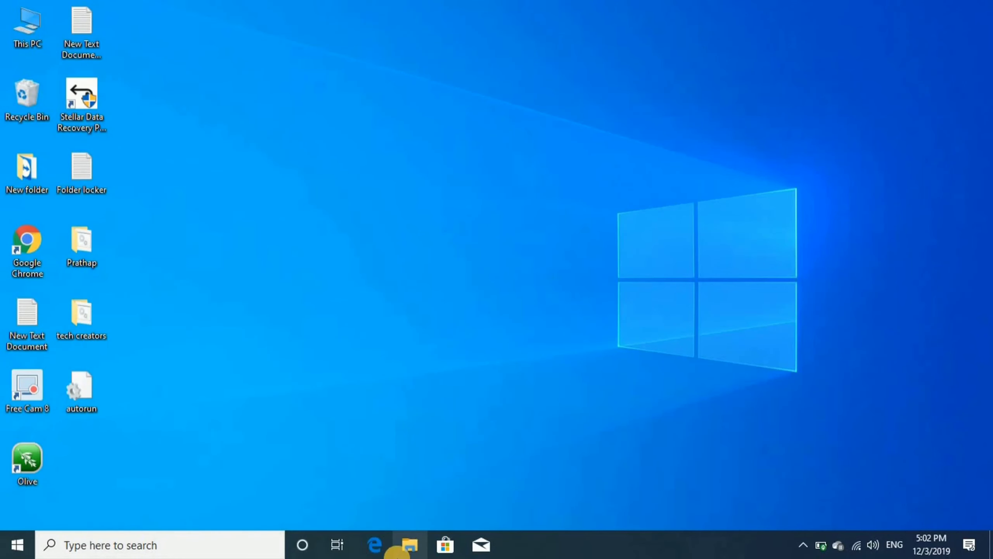
Open and minimize File Explorer and Chrome on Desktop 2, then return to Desktop 1.
click(403, 549)
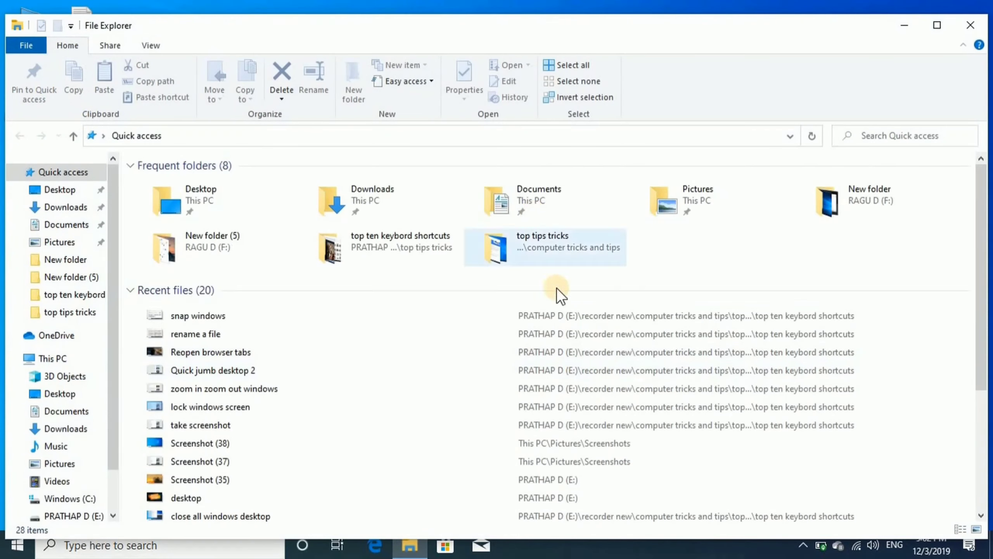
key(super+d)
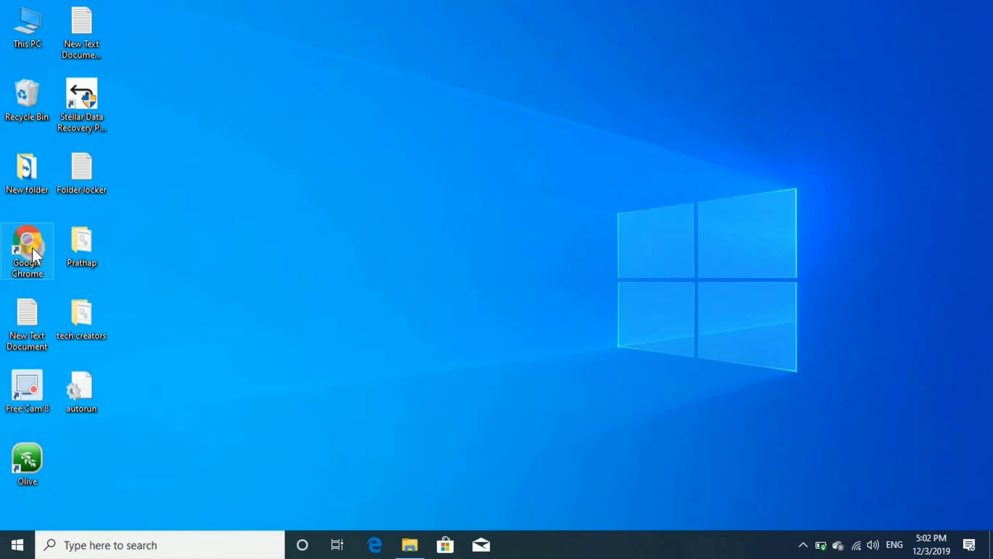
double_click(31, 255)
click(659, 22)
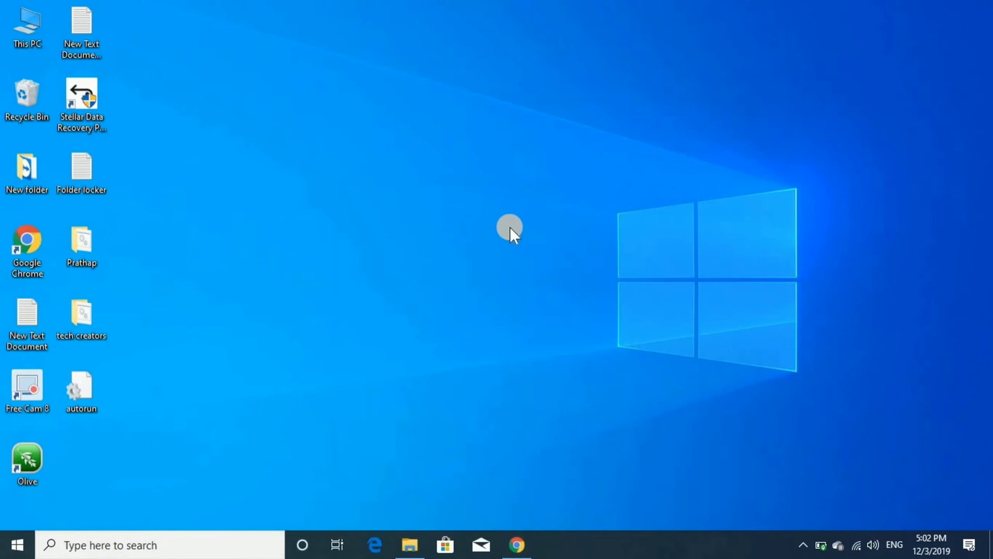
key(super+Tab)
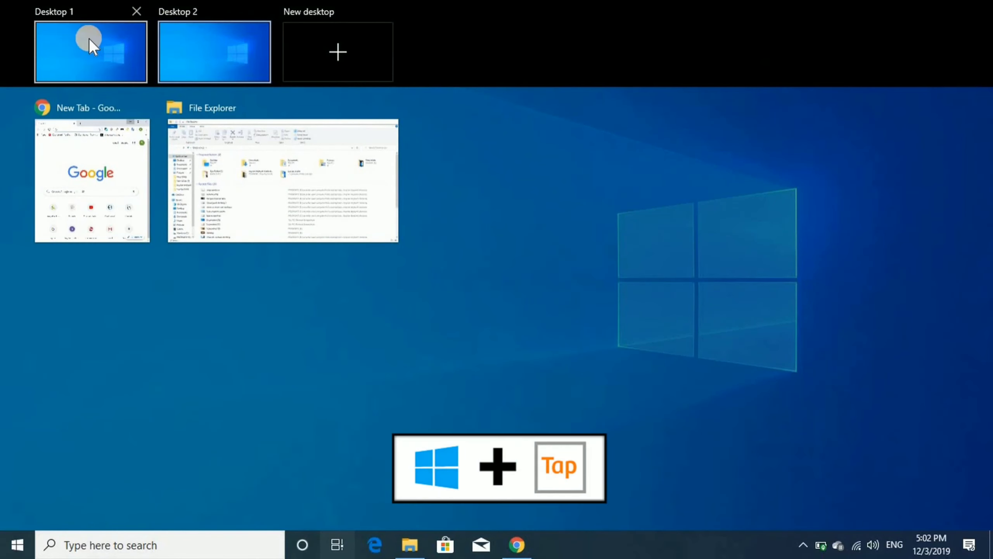
click(65, 43)
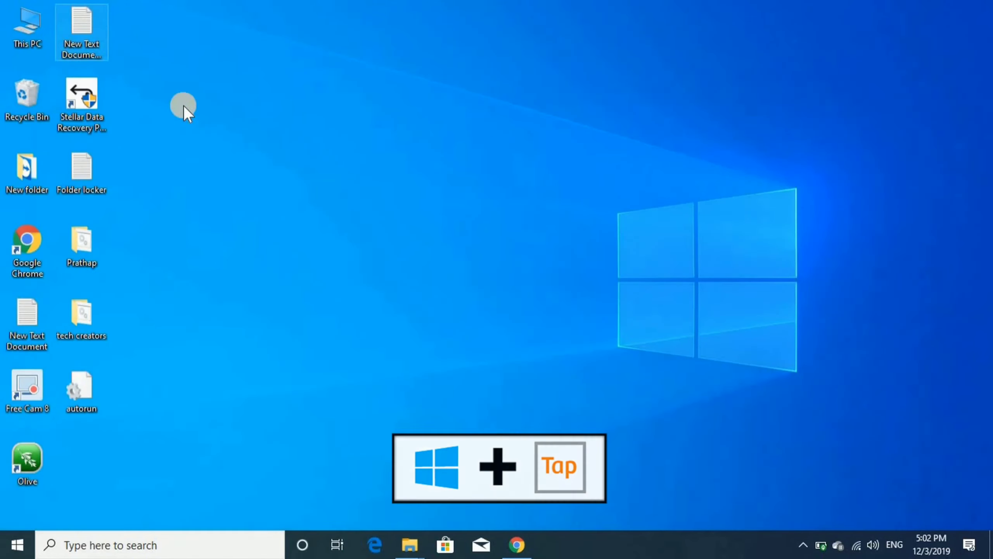
key(super+Tab)
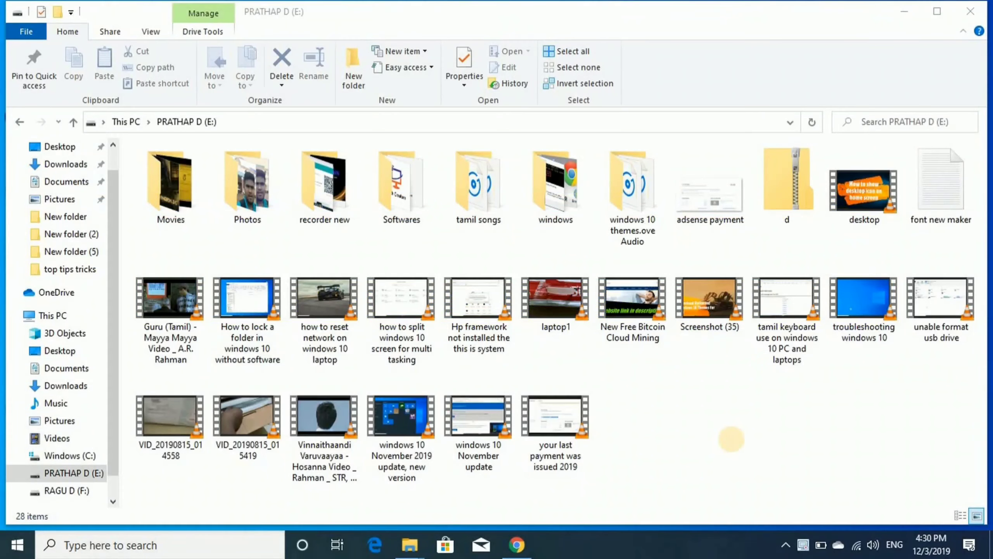
Snap the PRATHAP D (E:) Explorer window to the left half with Windows+Left.
click(732, 439)
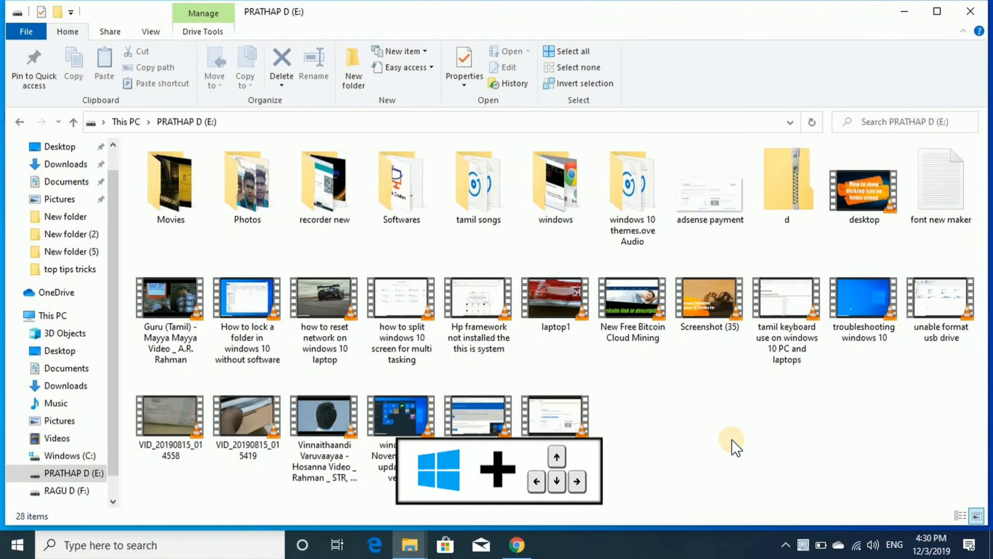
key(super+Left)
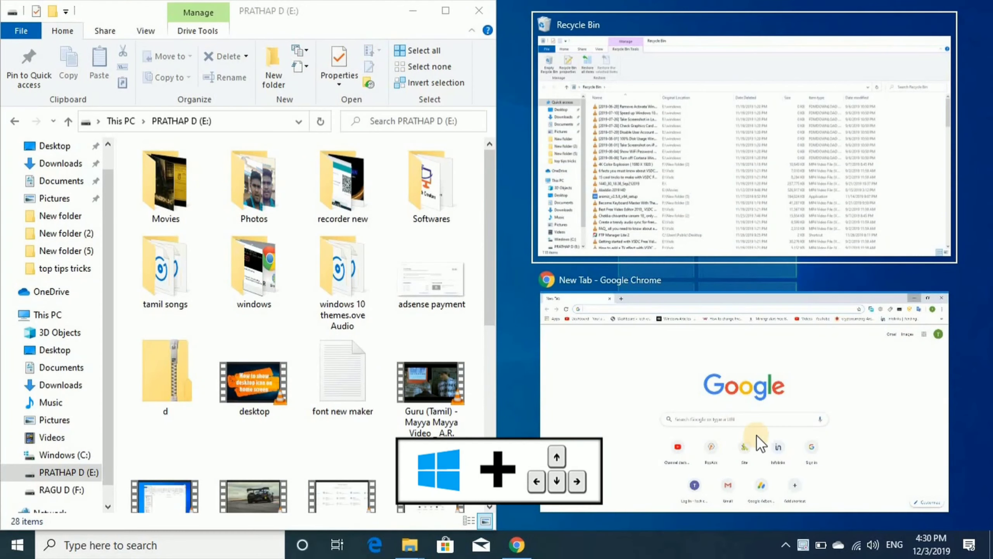
Snap Chrome into the right half and play the Screenshot (35) video from Explorer.
click(651, 416)
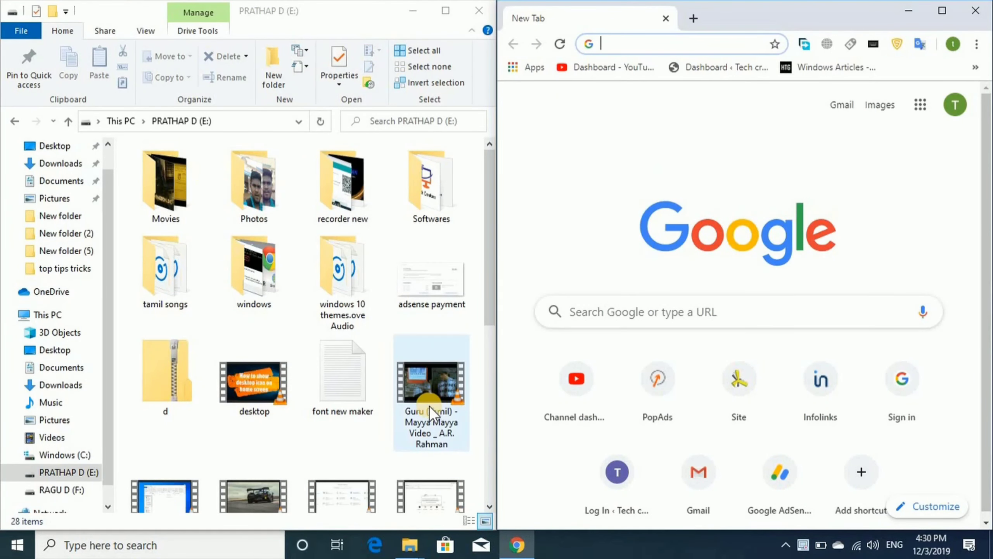
scroll(221, 411, down, 5)
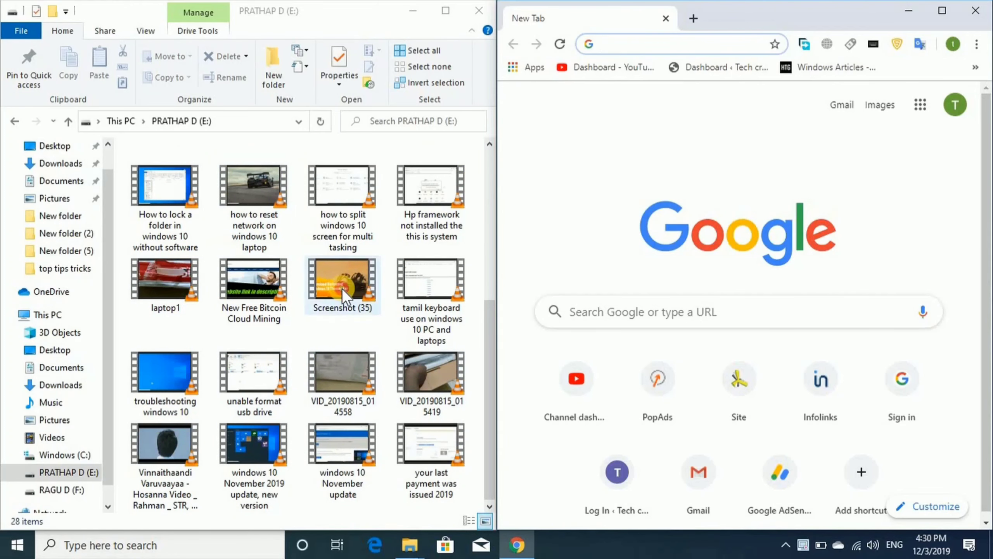
double_click(345, 297)
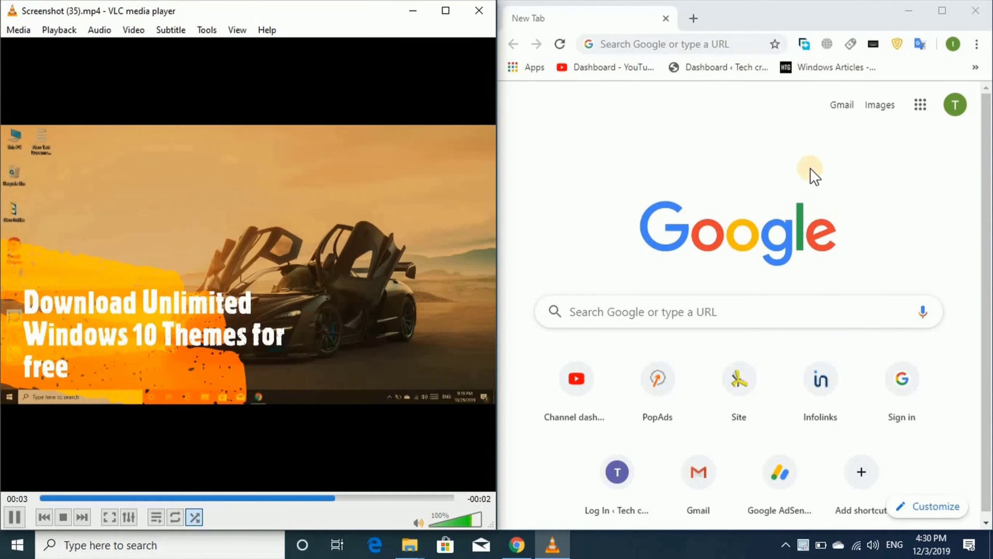
Load cricbuzz.com in Chrome and replay Screenshot (35) in VLC on the left.
click(654, 42)
text(cricbuzz.com)
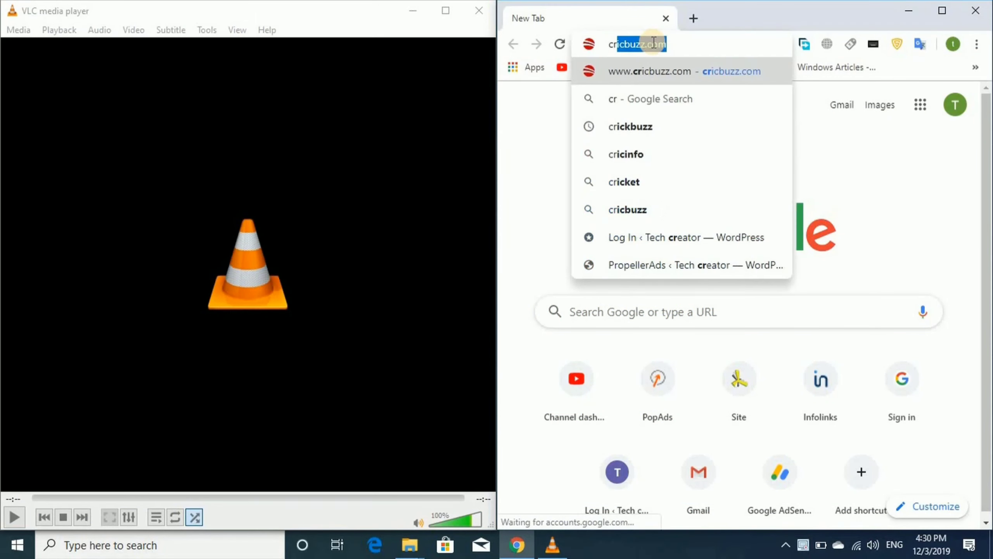
key(Return)
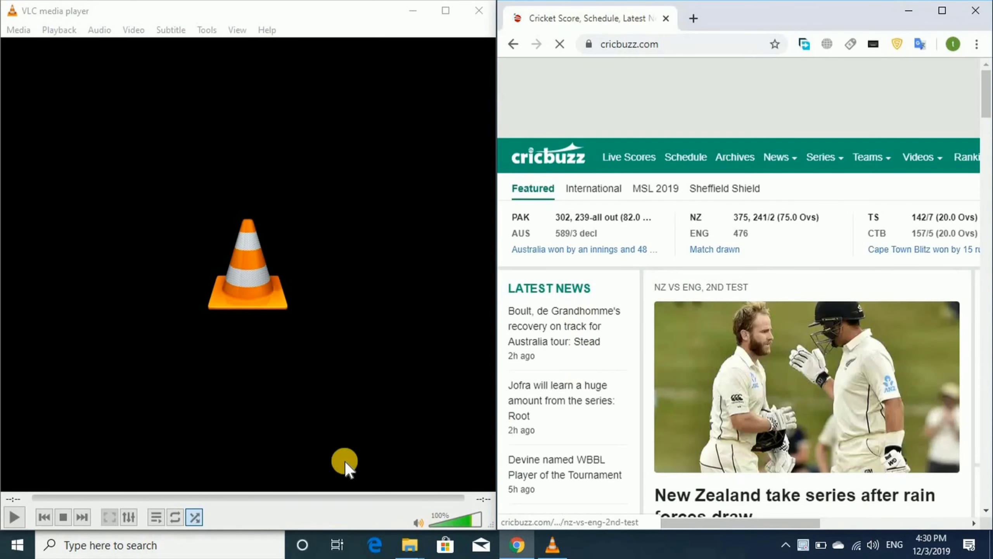
click(299, 494)
click(72, 516)
click(12, 515)
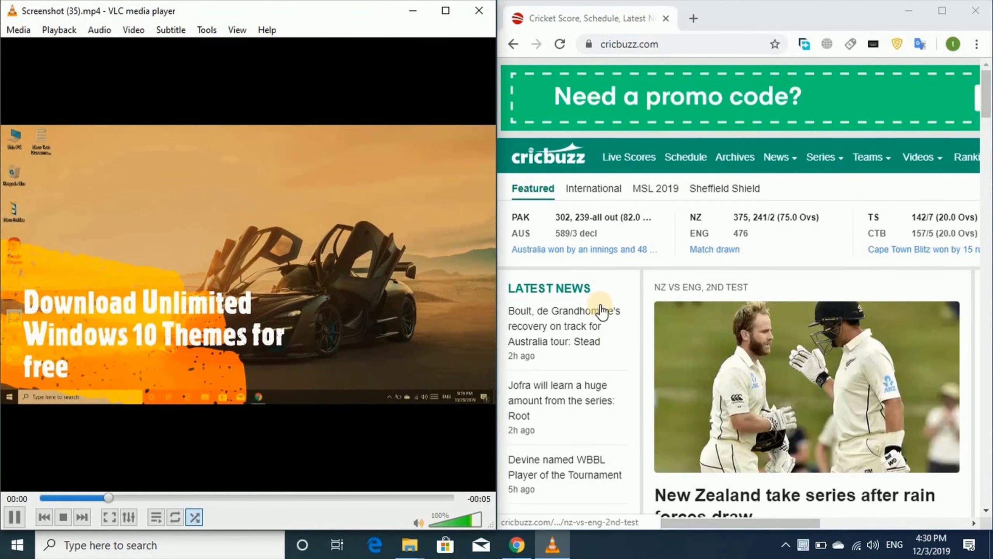
scroll(696, 284, down, 2)
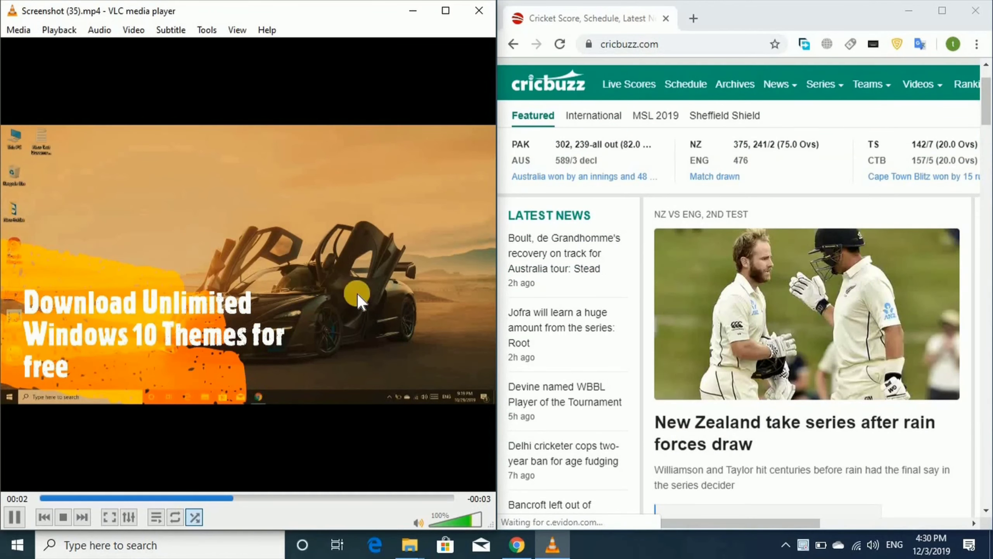